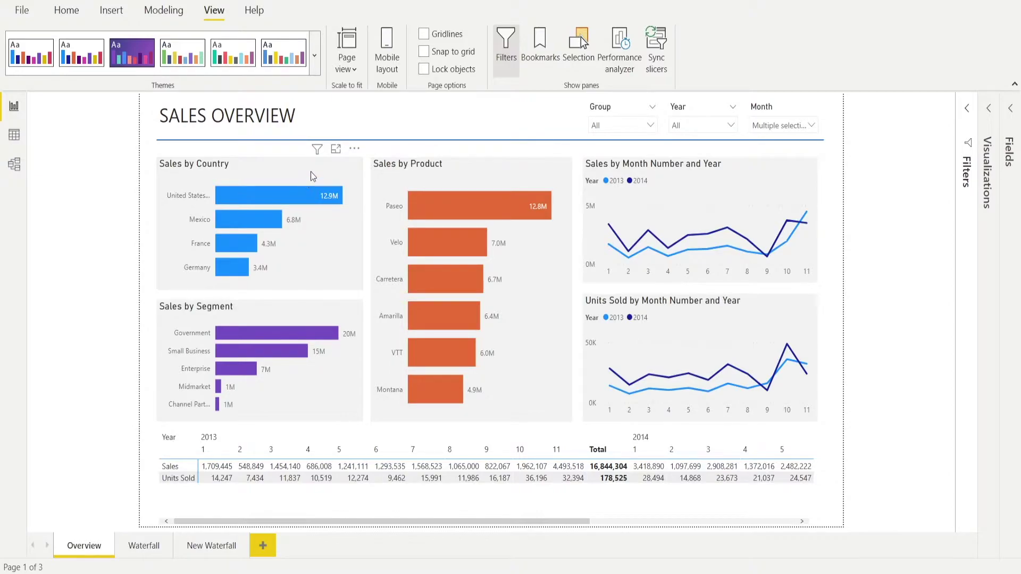
Find the Paseo bar in the Sales by Product chart, which leads with 12,759,957 in sales.
mouse_move(317, 154)
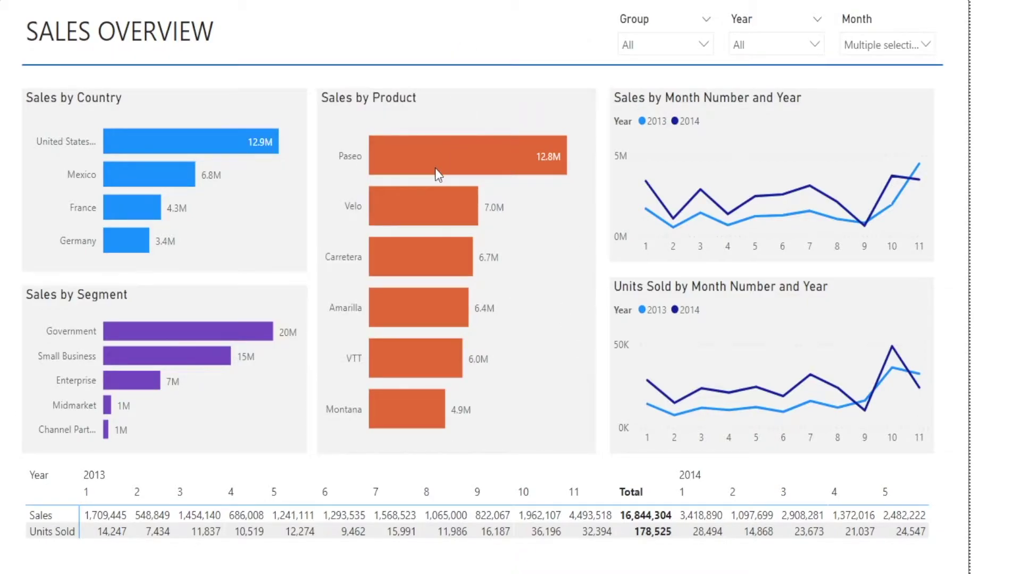
mouse_move(443, 159)
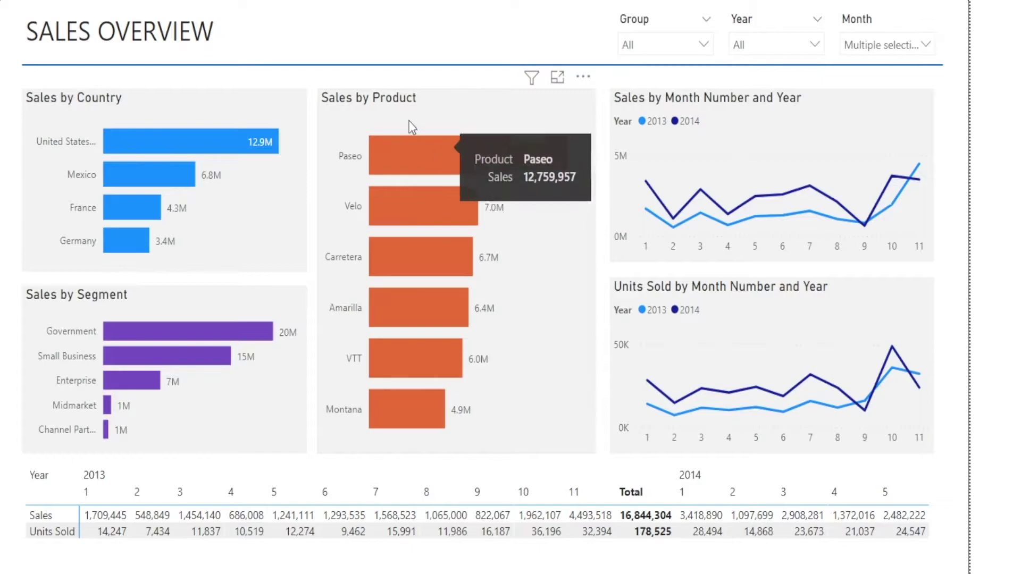
Cross-filter the report to Paseo, then add Velo to the product selection.
click(429, 169)
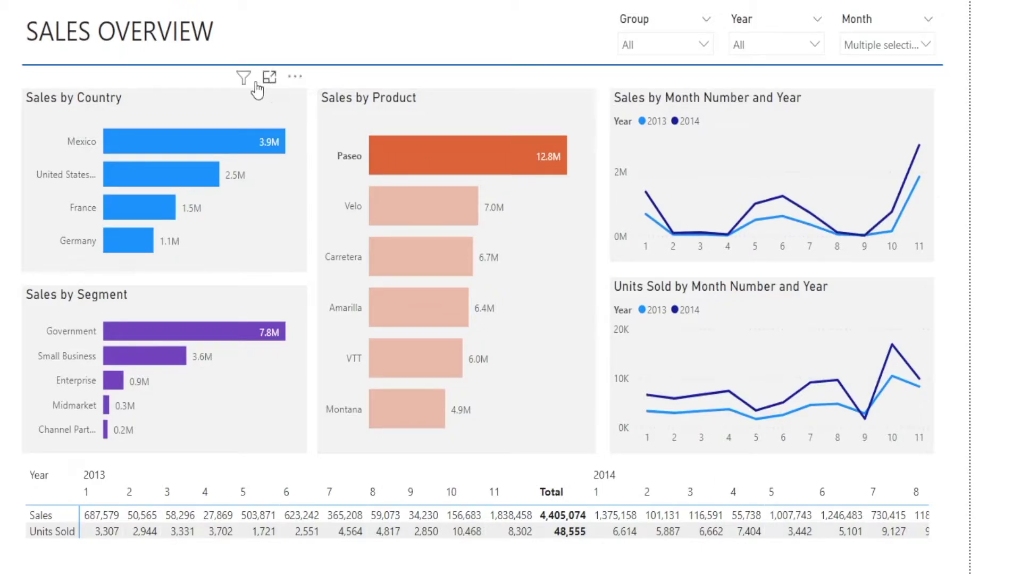
mouse_move(245, 80)
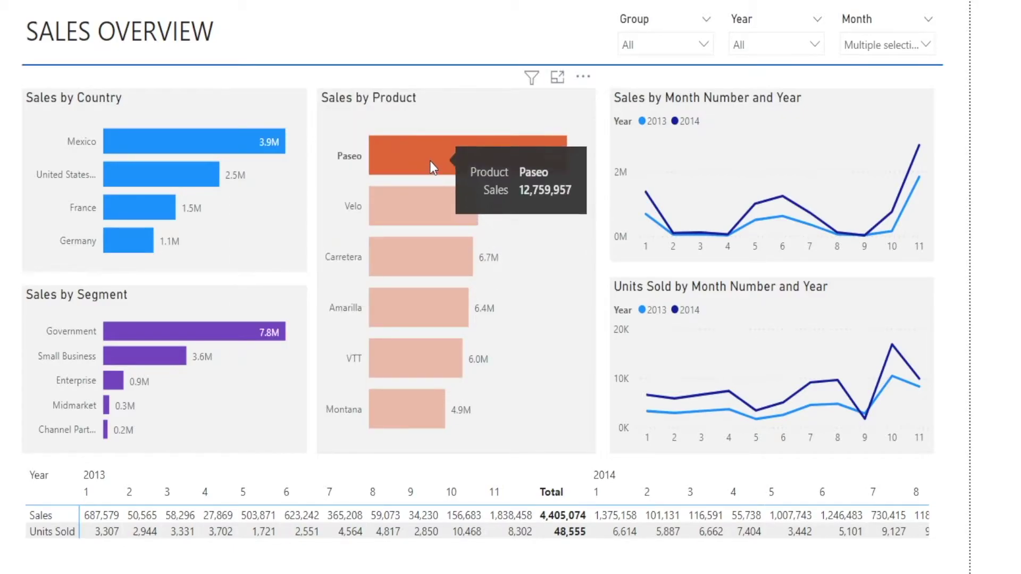
ctrl+click(423, 201)
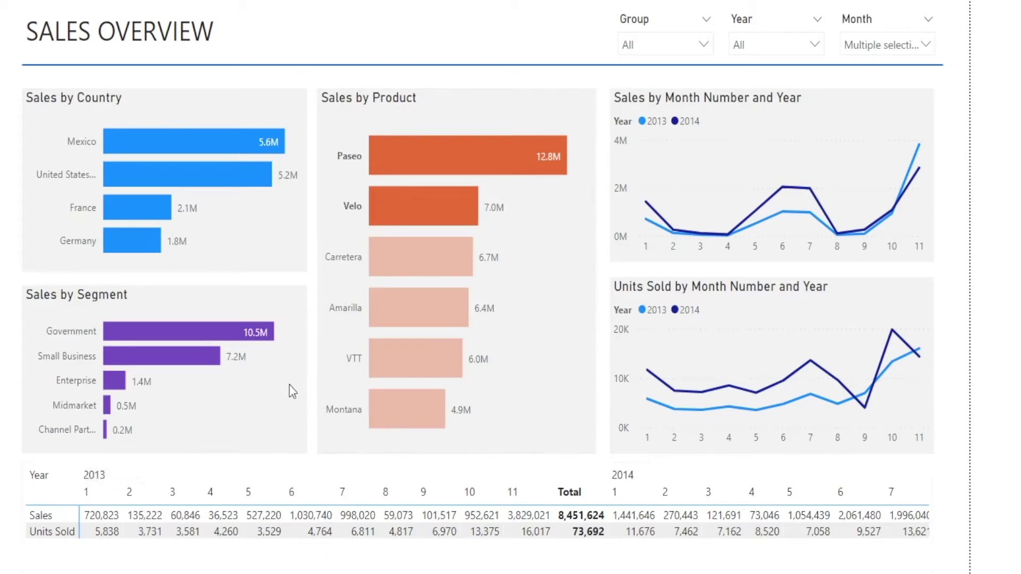
mouse_move(243, 277)
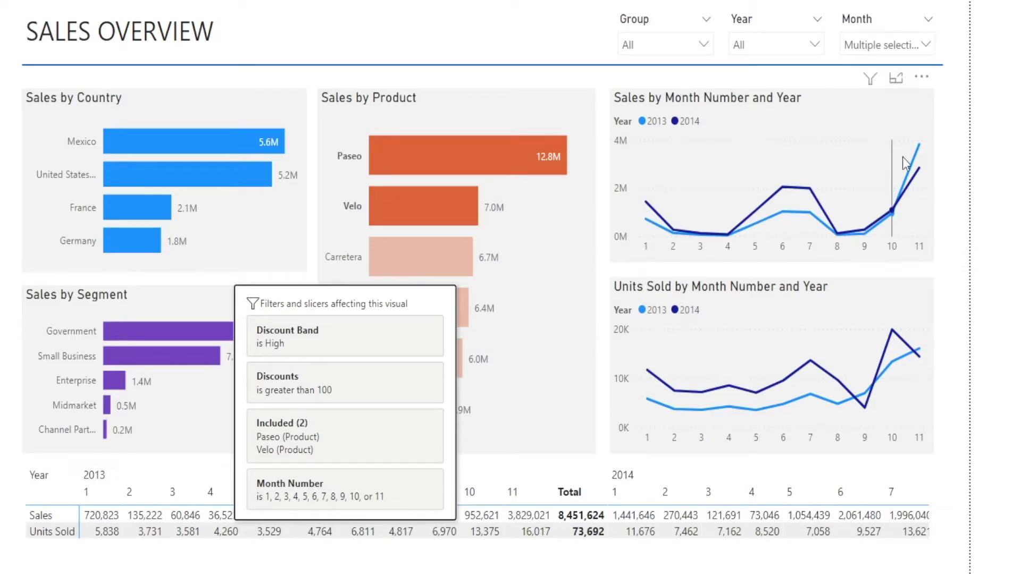
mouse_move(871, 92)
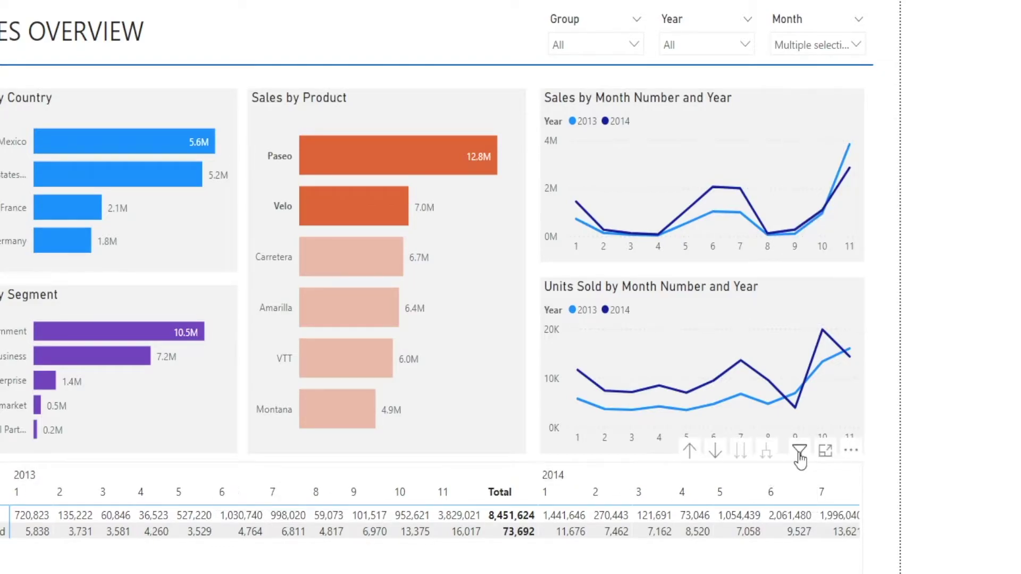
mouse_move(799, 453)
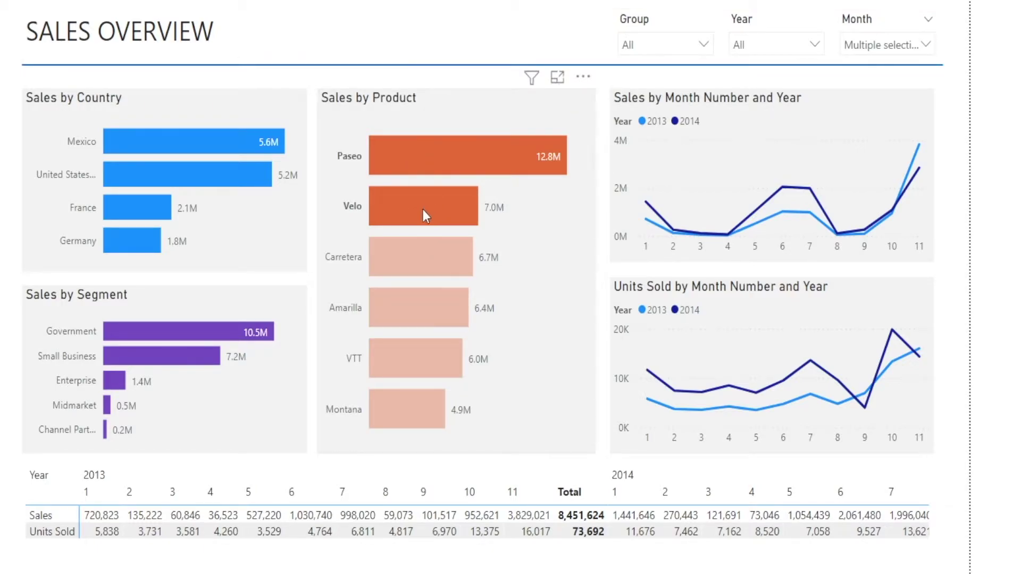
Select the Velo bar, then deselect it to restore 16,844,344 sales and 178,525 units.
mouse_move(423, 209)
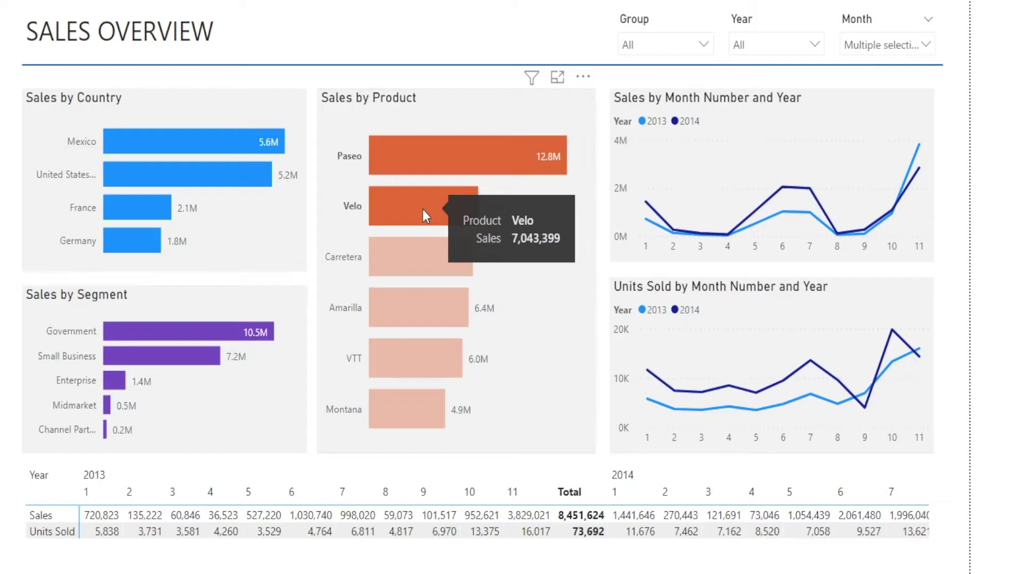
click(423, 209)
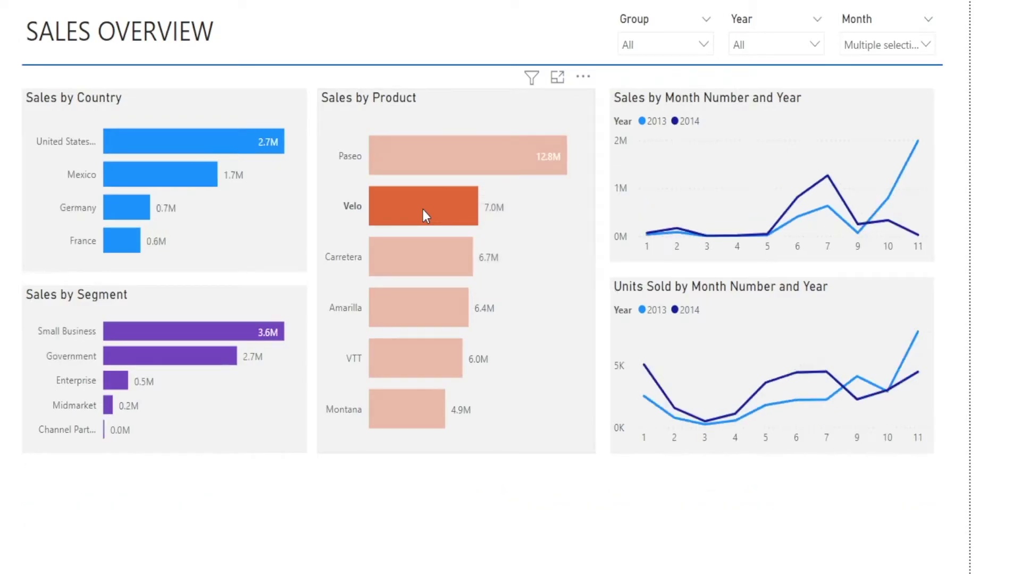
click(423, 210)
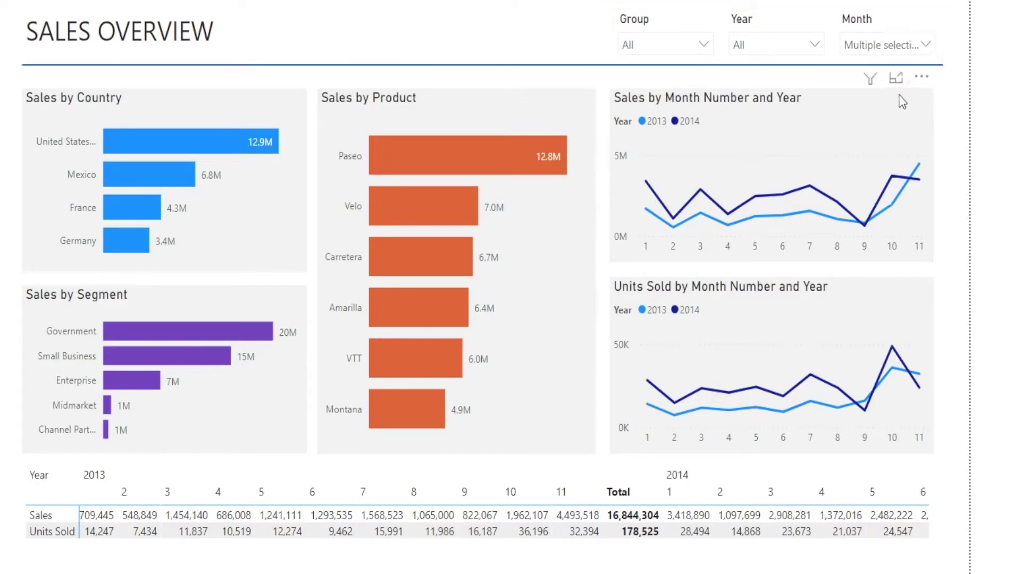
mouse_move(867, 86)
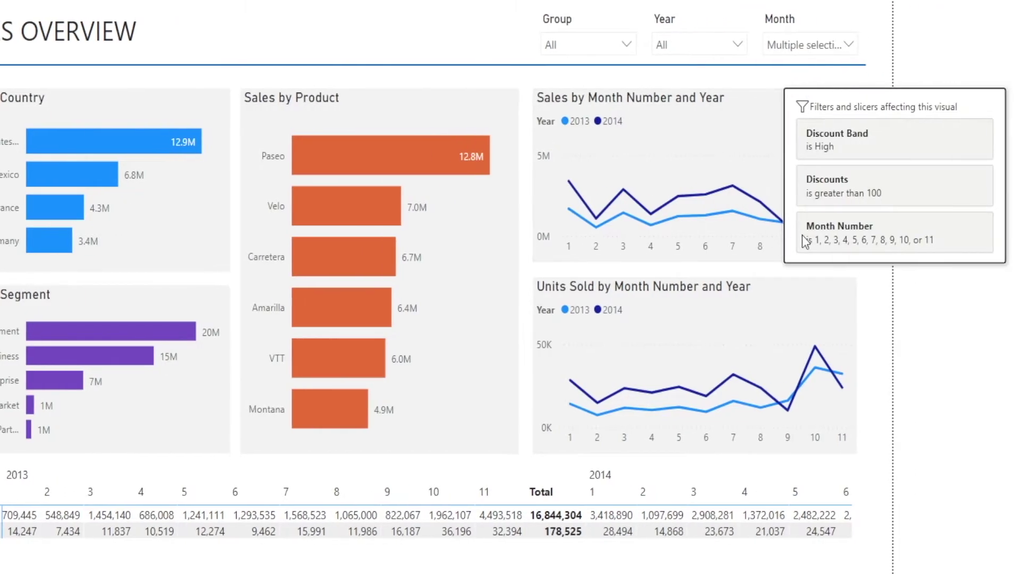
Reset the Month slicer to All so month 12 lifts 2013 sales to 19,120,899.
click(851, 51)
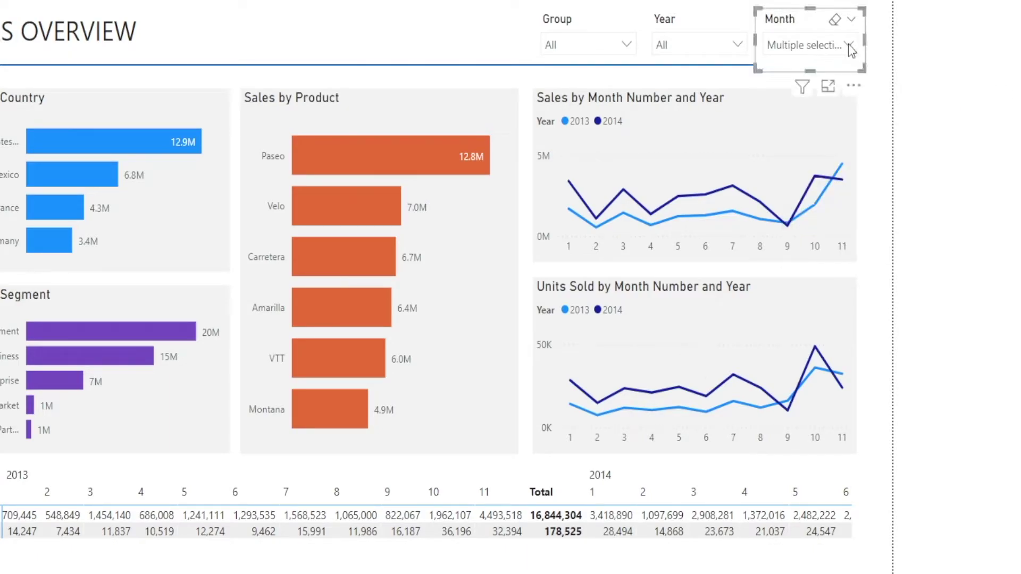
click(849, 47)
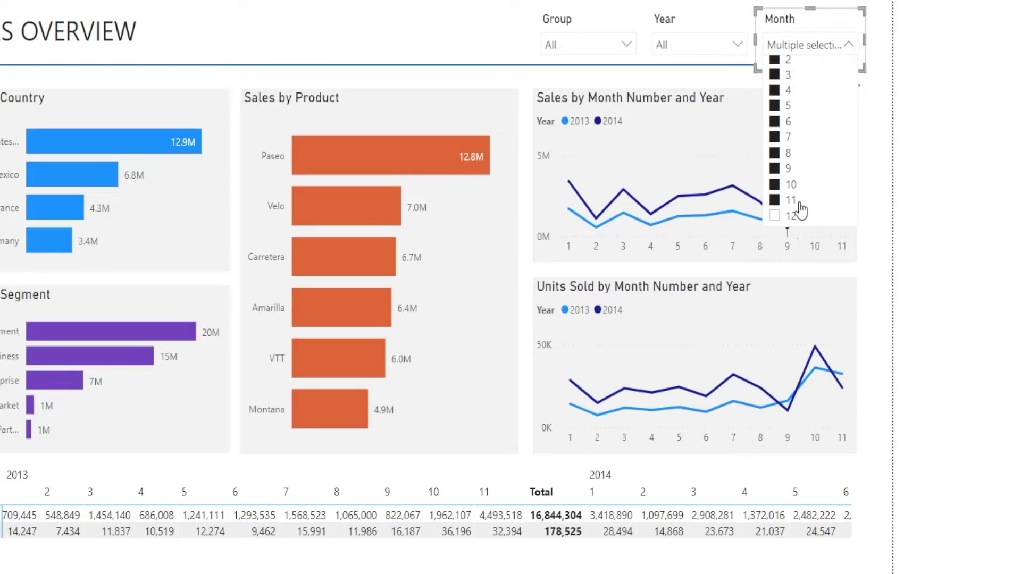
scroll(801, 210, up, 1)
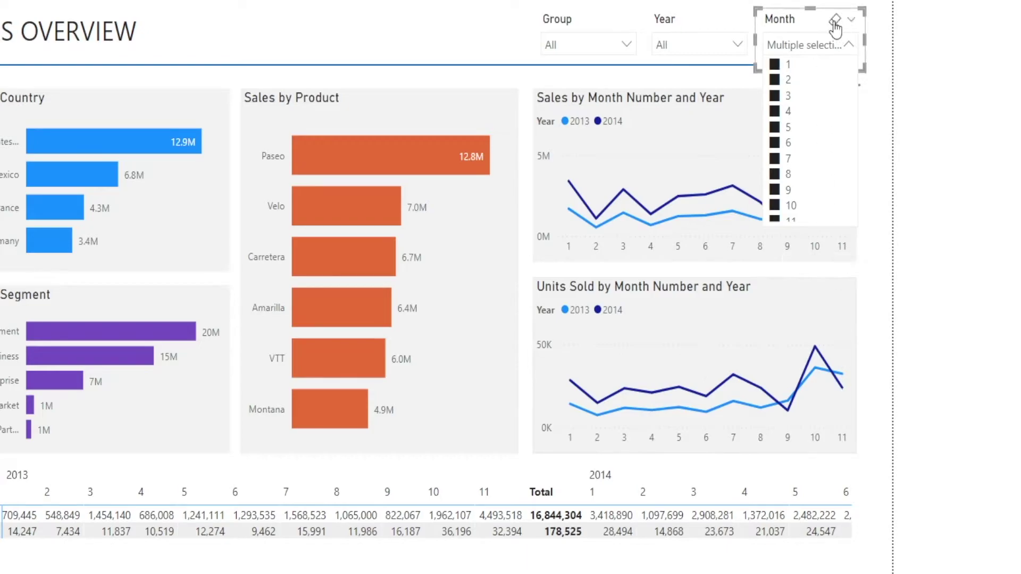
click(834, 24)
click(834, 22)
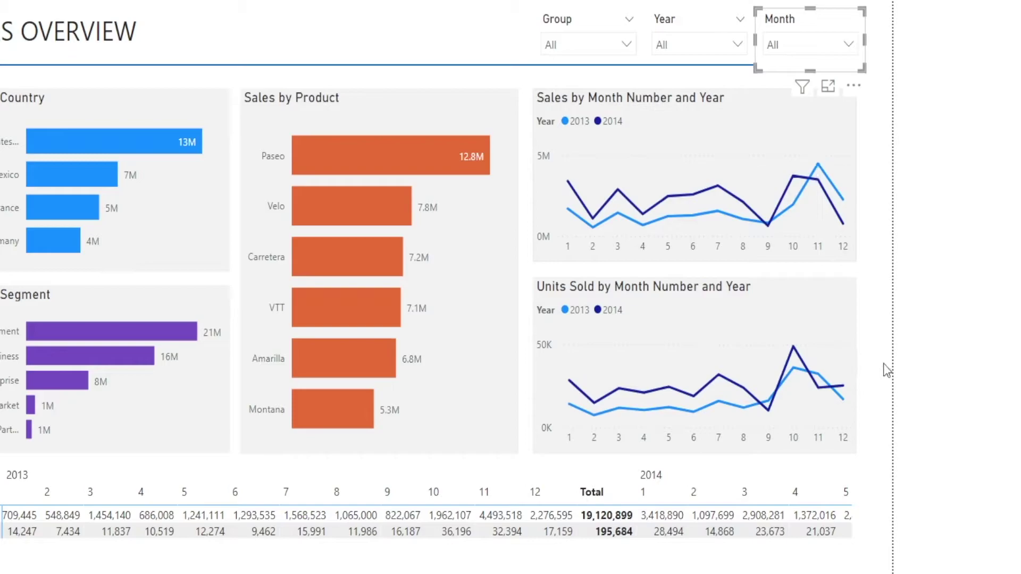
mouse_move(803, 90)
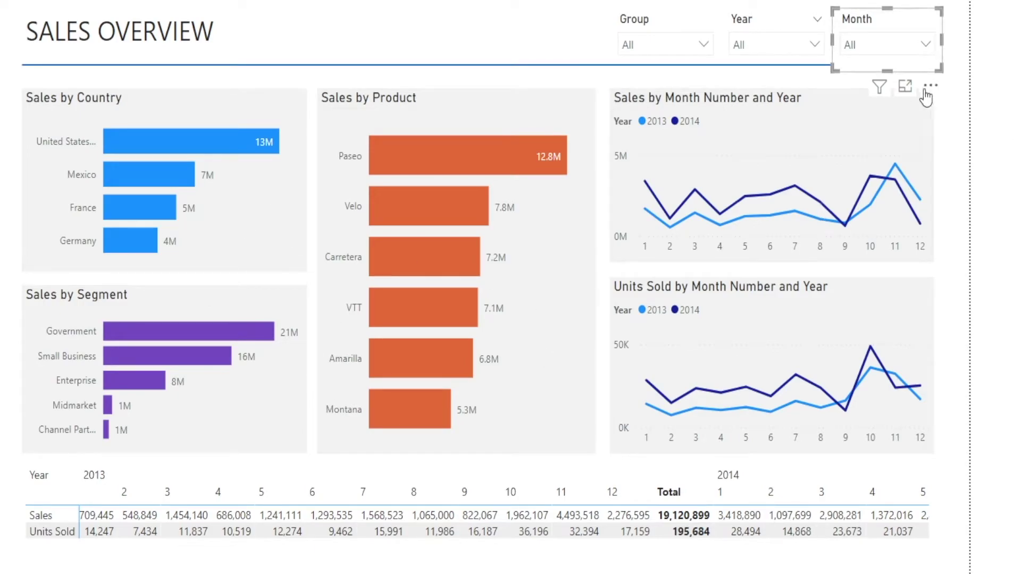
mouse_move(882, 97)
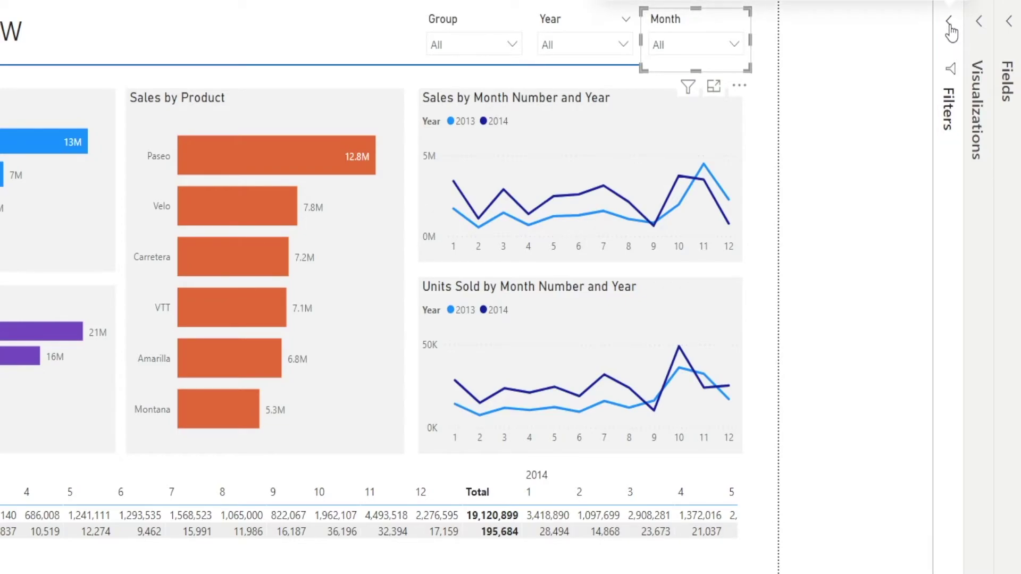
Open the Filters pane and check the visual filters on Year, Sales by Month and Sales by Country.
click(949, 24)
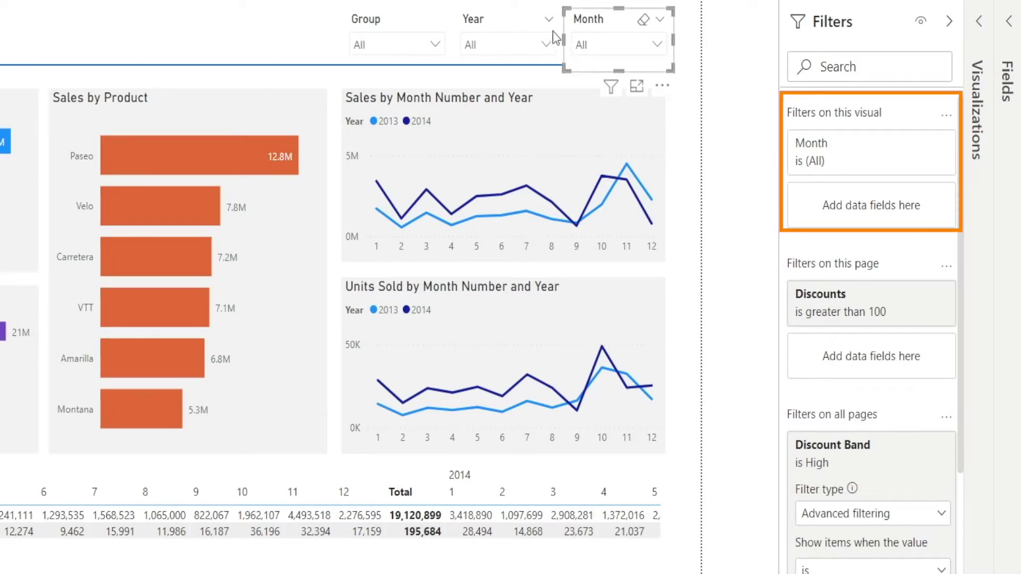
click(484, 21)
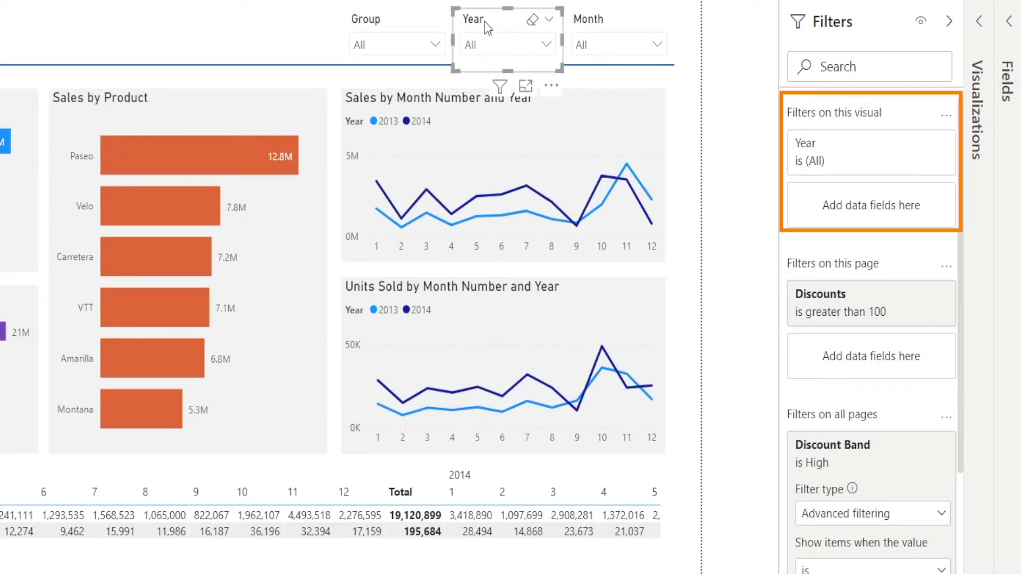
click(469, 121)
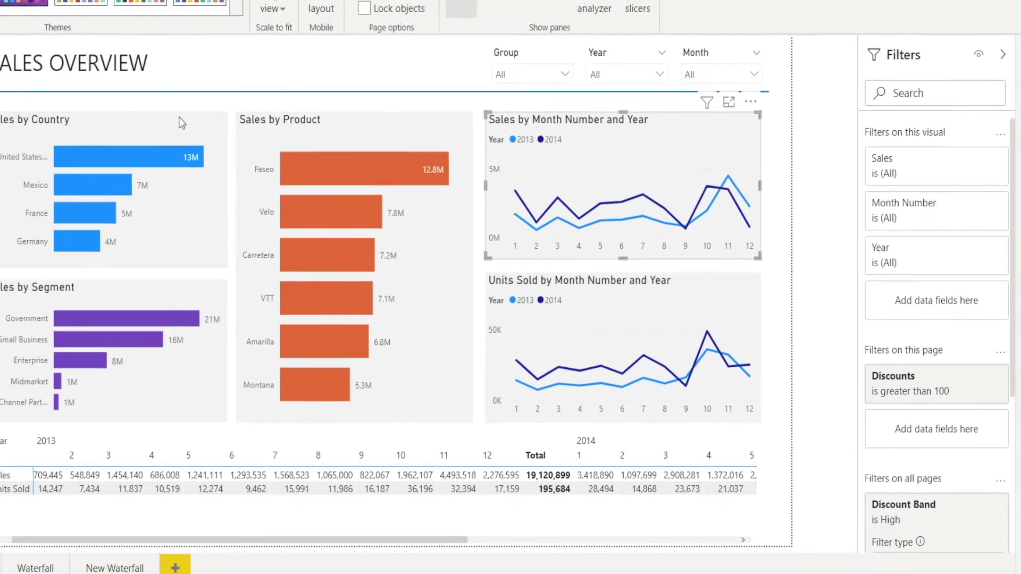
click(196, 120)
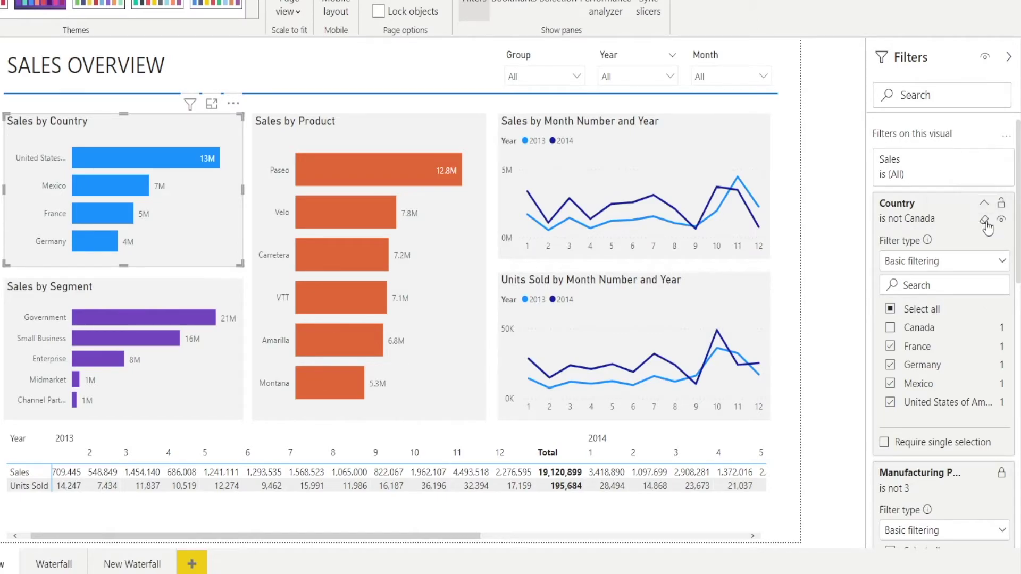
Clear the Country and Manufacturing Price filters on Sales by Country, then deselect the chart.
click(985, 221)
mouse_move(192, 112)
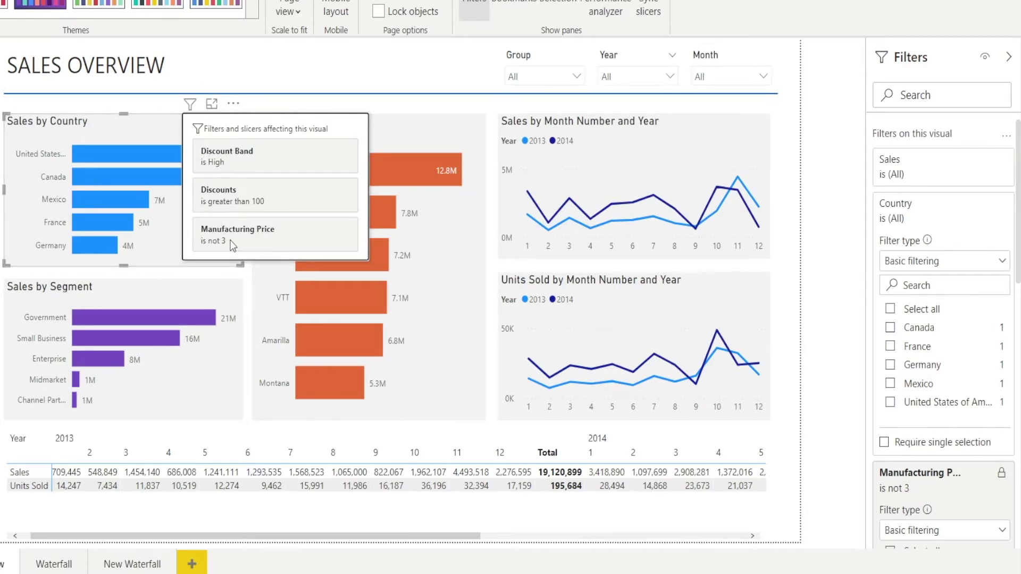
click(939, 507)
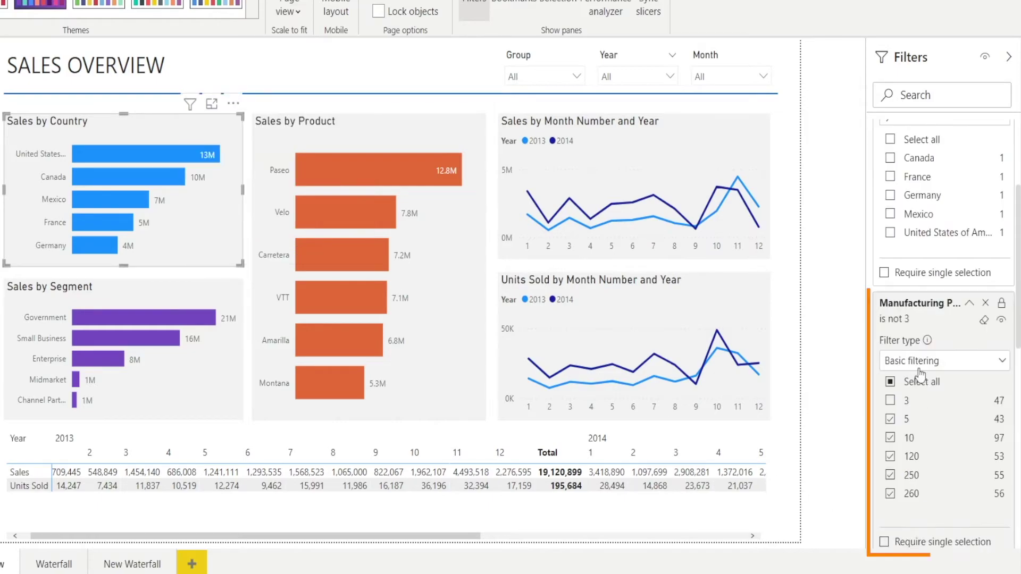
click(984, 320)
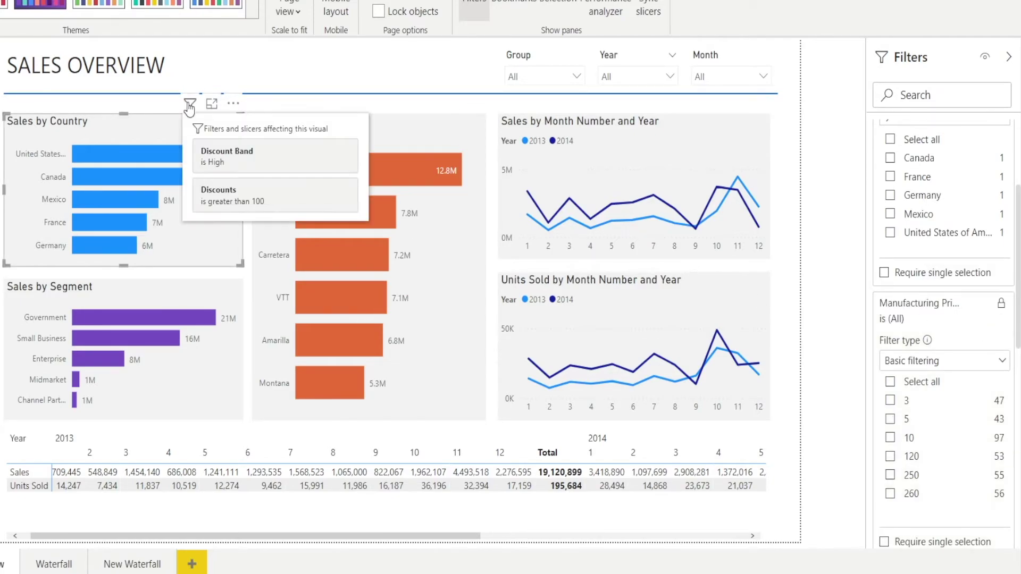
click(788, 221)
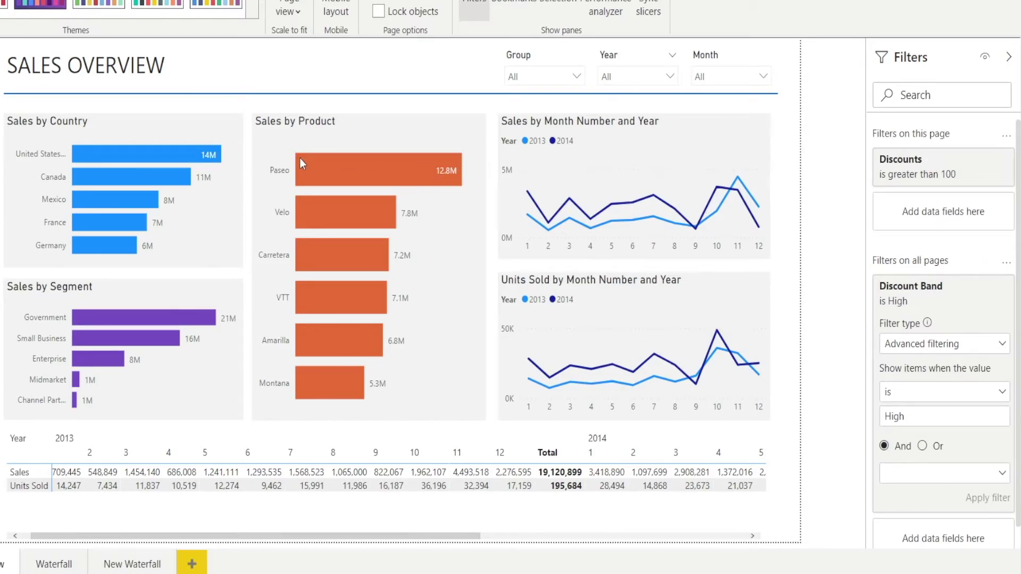
Expand the page-level Discounts filter to view its 'is greater than 100' condition, leaving it unchanged.
click(217, 126)
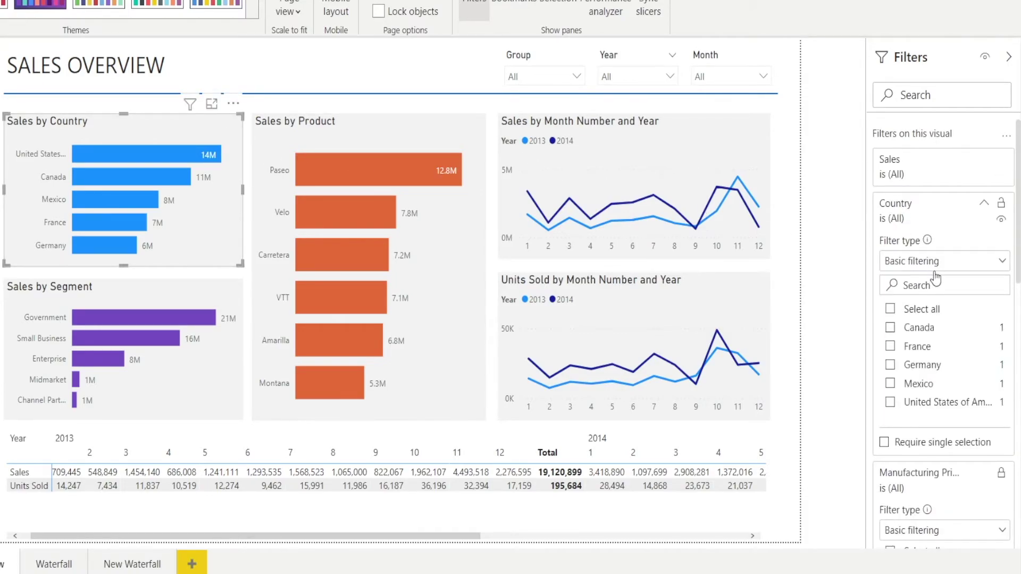
scroll(941, 290, down, 2)
scroll(944, 299, down, 8)
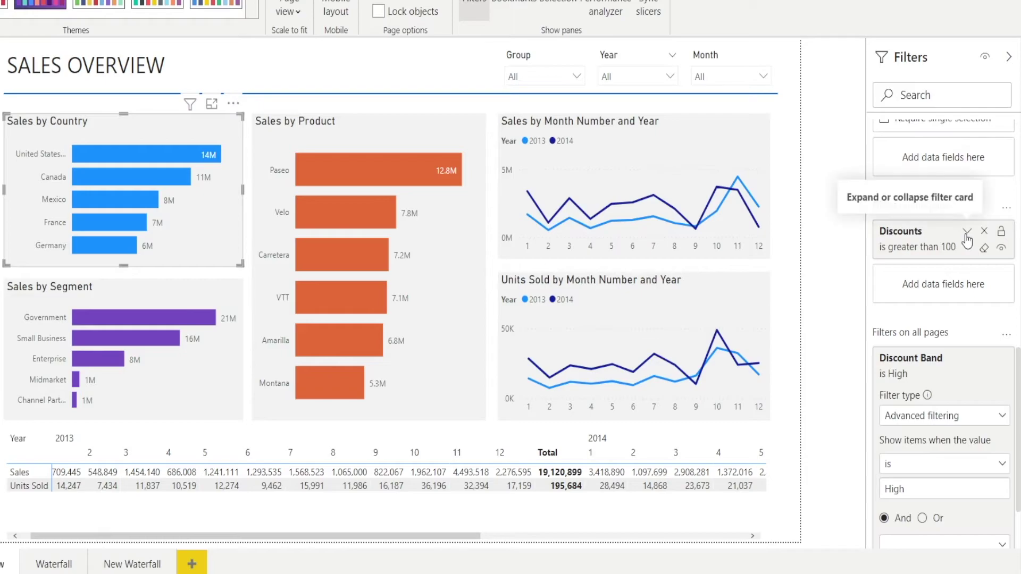
click(966, 237)
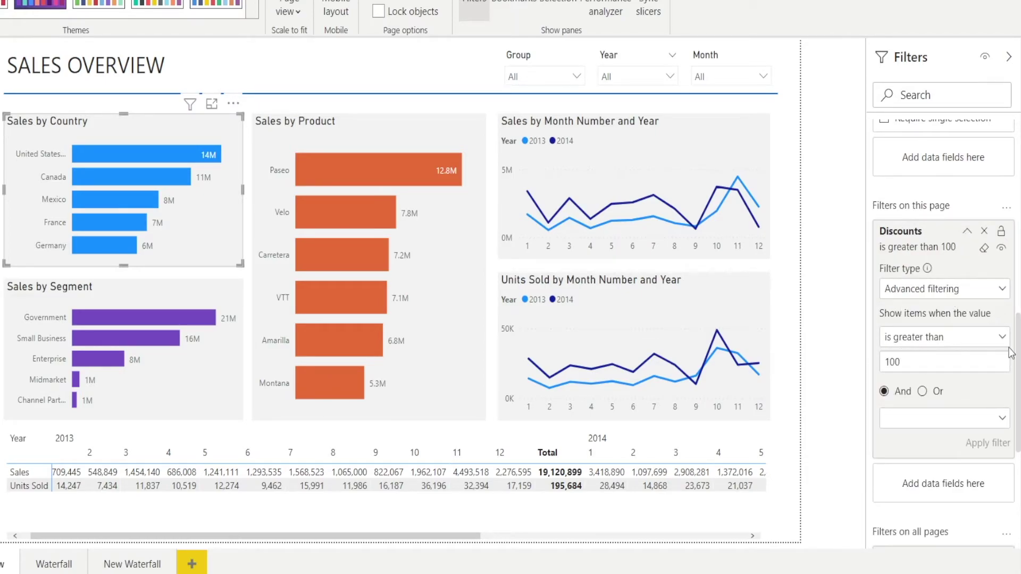
click(1006, 340)
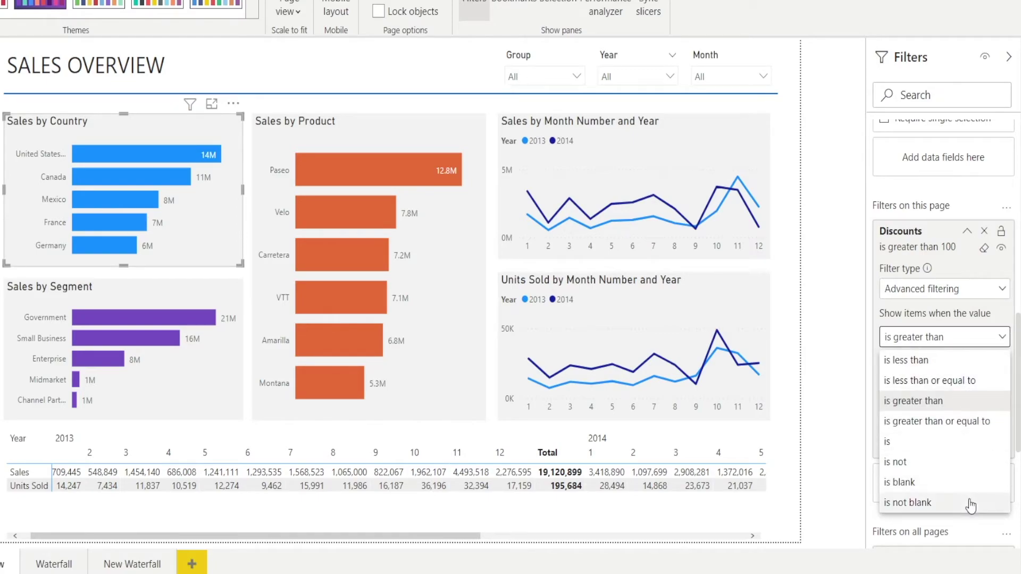
click(844, 339)
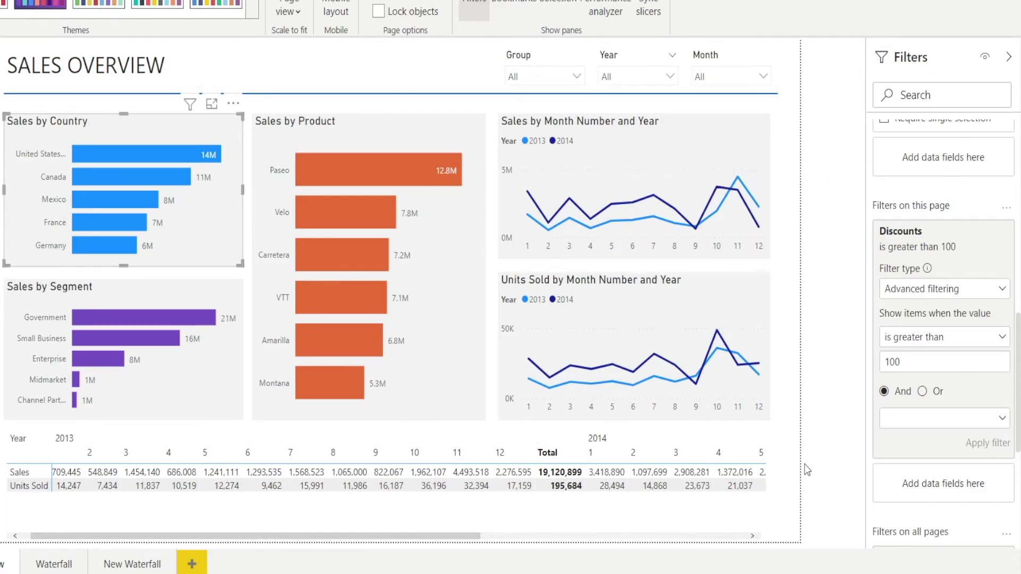
Scroll the Filters pane down to the all-pages Discount Band is High filter.
scroll(923, 481, down, 2)
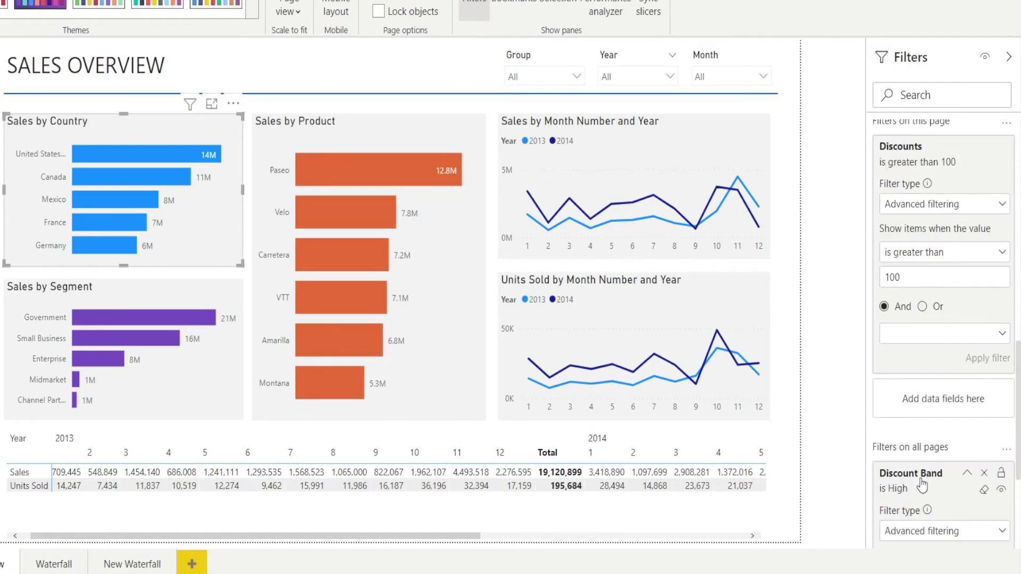
scroll(922, 484, down, 2)
scroll(909, 447, down, 2)
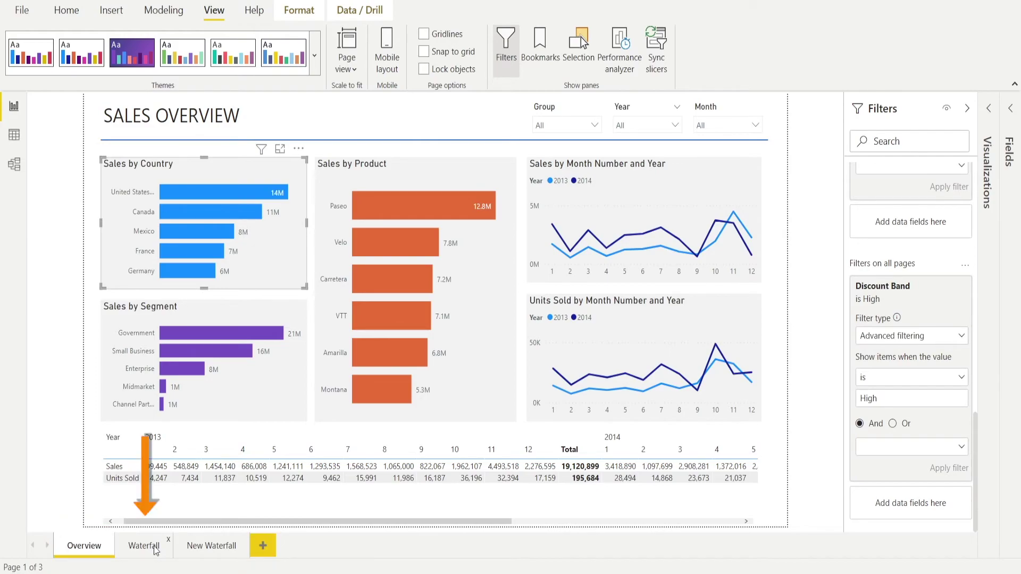
Switch to the Waterfall page and select its line chart to check its filters.
click(156, 548)
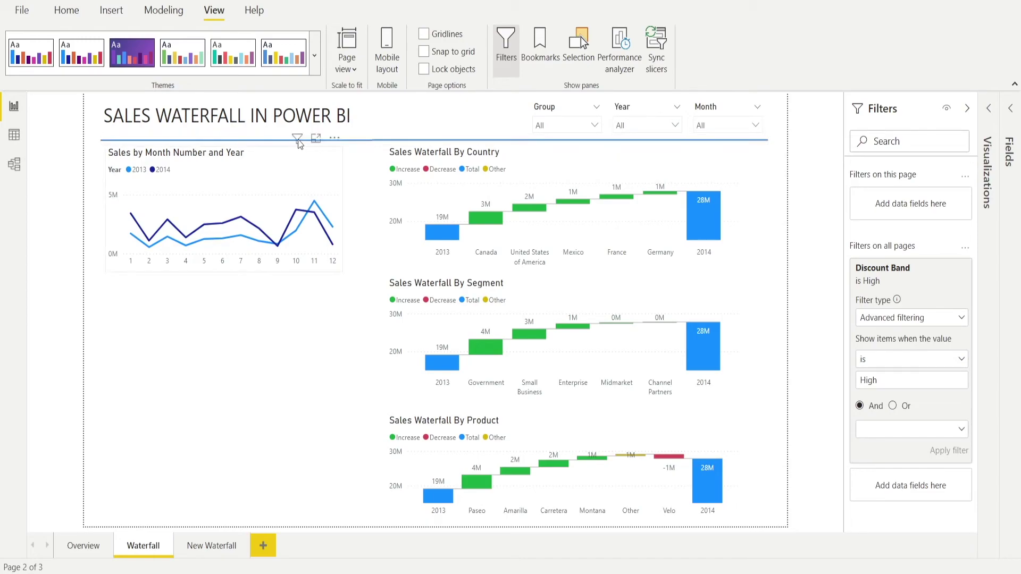
click(299, 141)
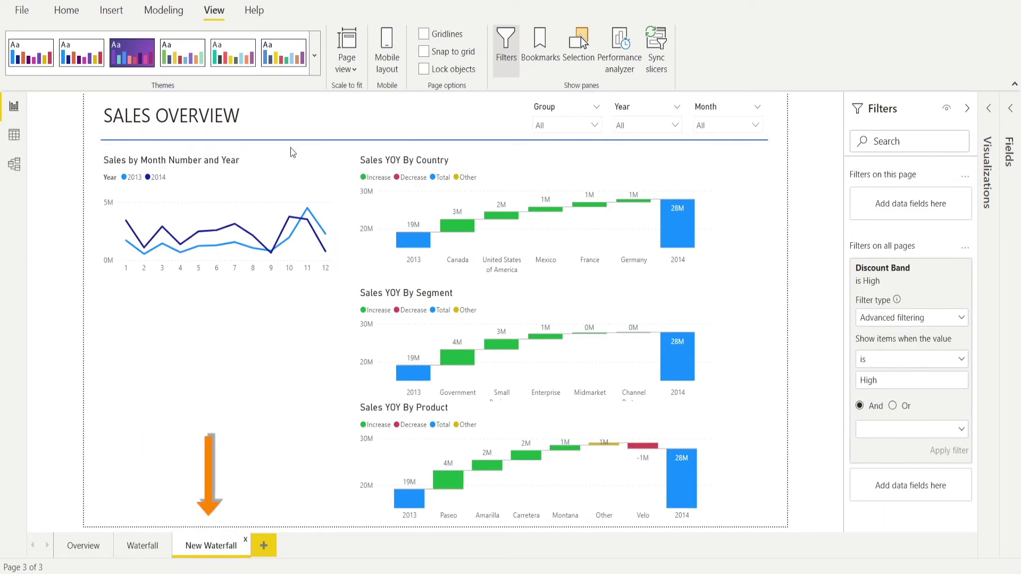
mouse_move(289, 152)
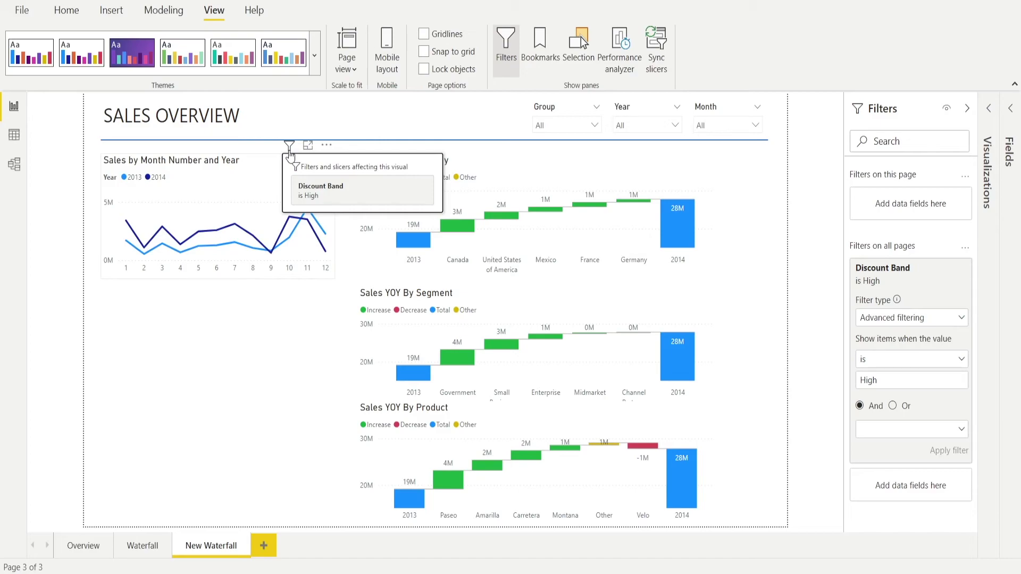
Return to the Overview page, collapse and re-expand the Filters pane, then hide and reshow it.
click(73, 549)
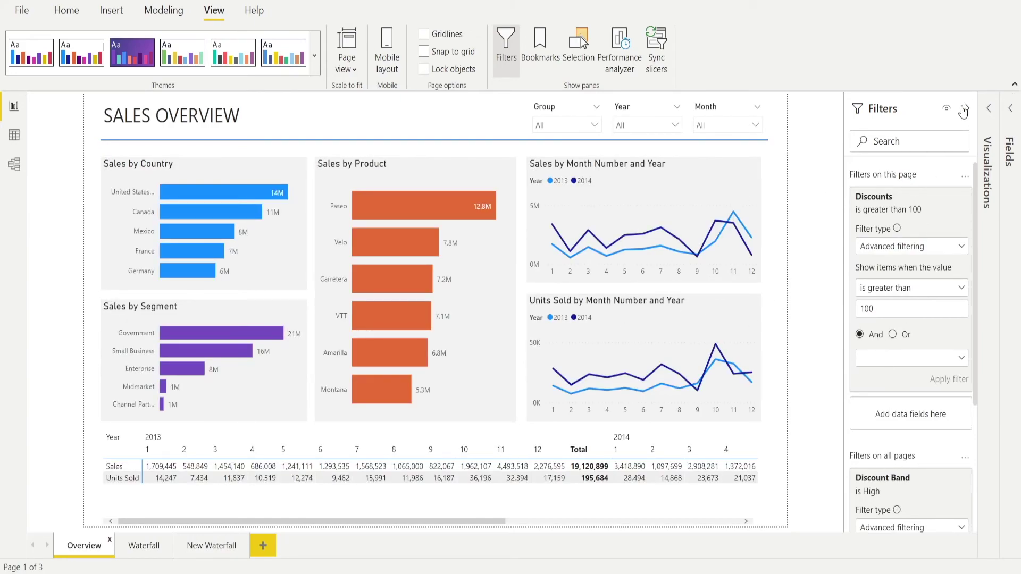
click(966, 109)
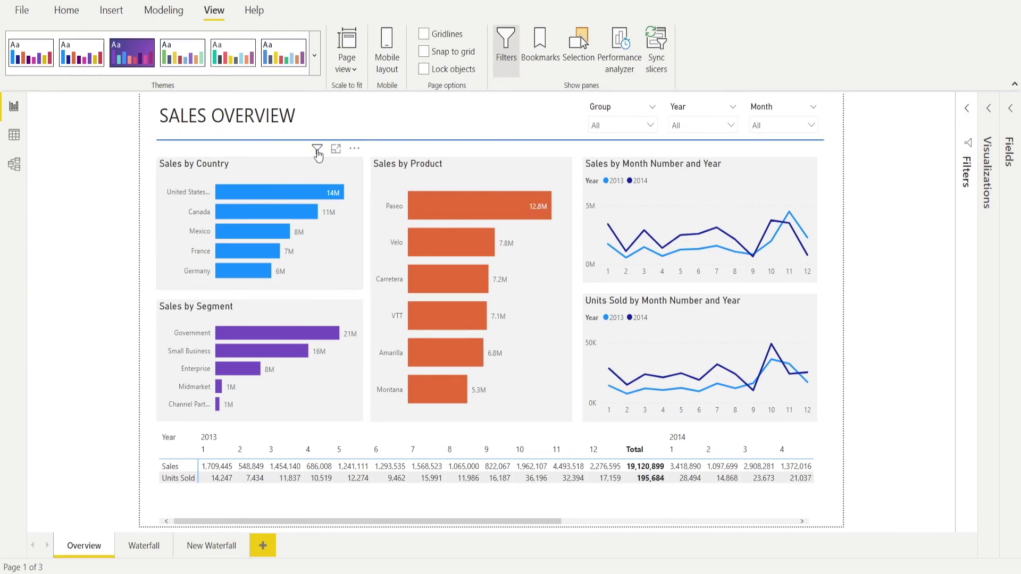
mouse_move(317, 152)
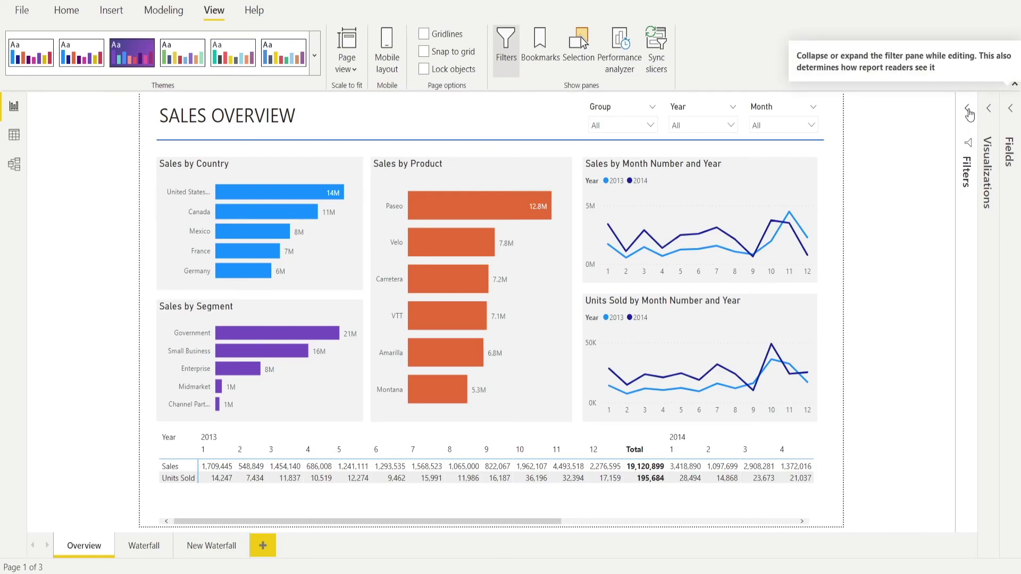
click(968, 112)
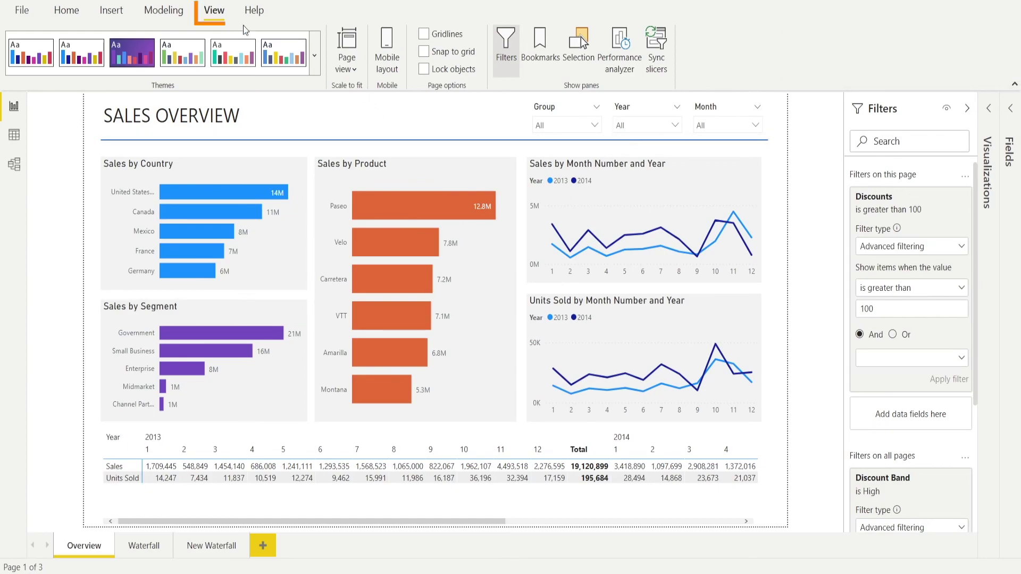
click(509, 51)
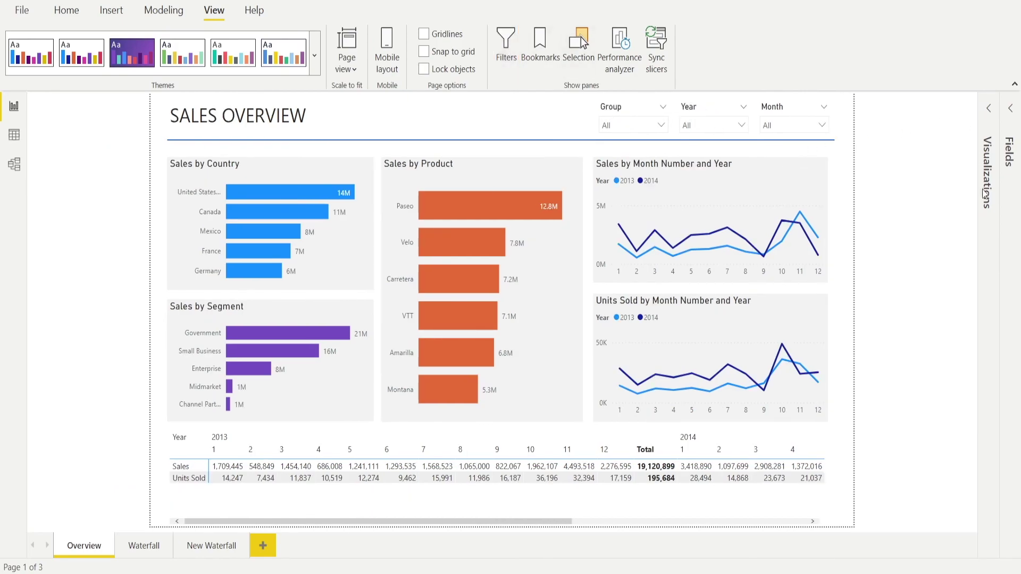
click(505, 45)
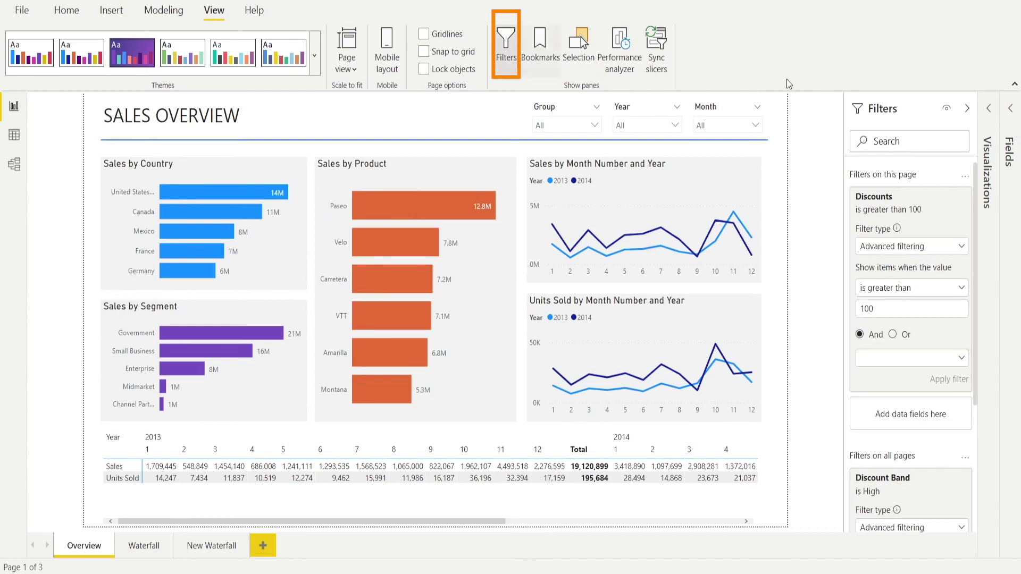